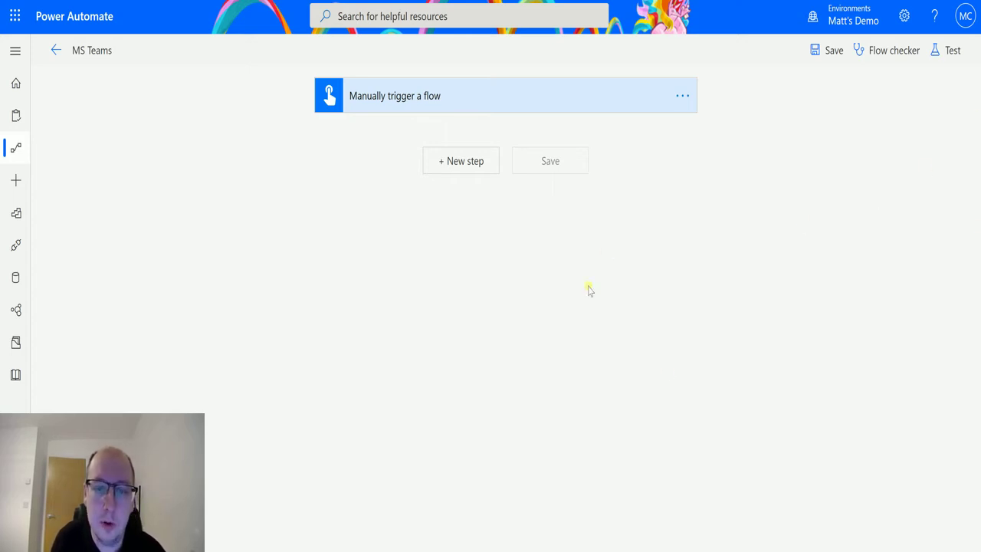
- Add the Microsoft Teams "Create a team (preview)" action after the manual trigger
click(477, 168)
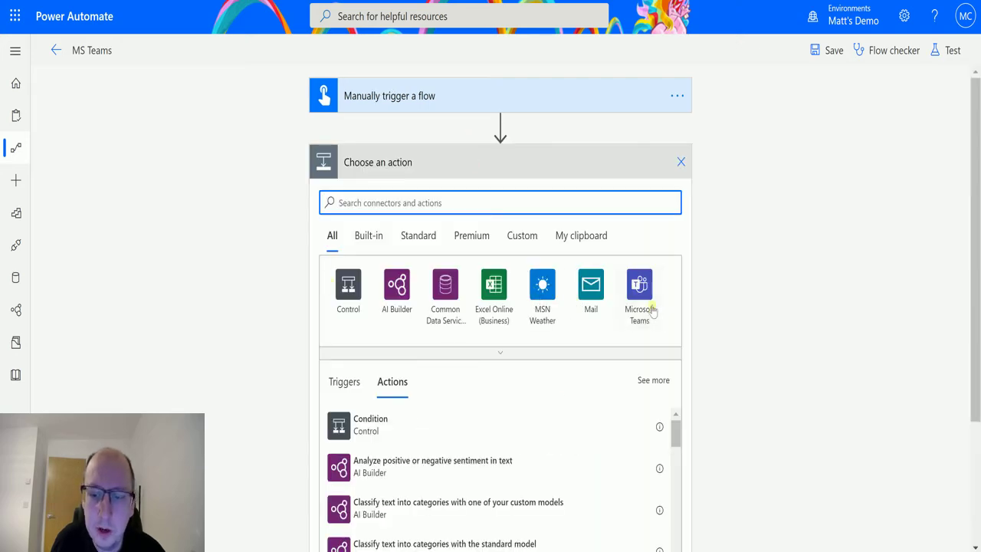
click(642, 285)
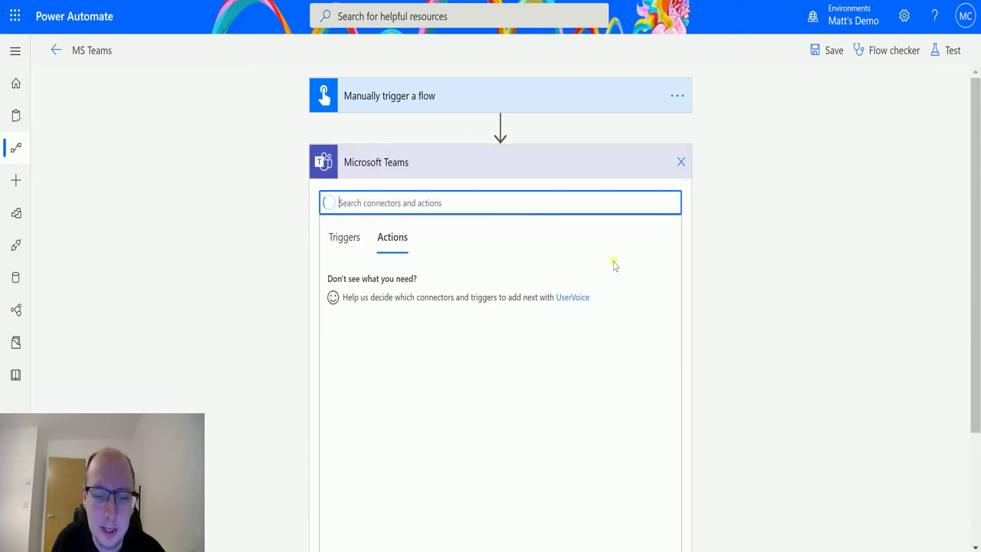
scroll(835, 197, down, 1)
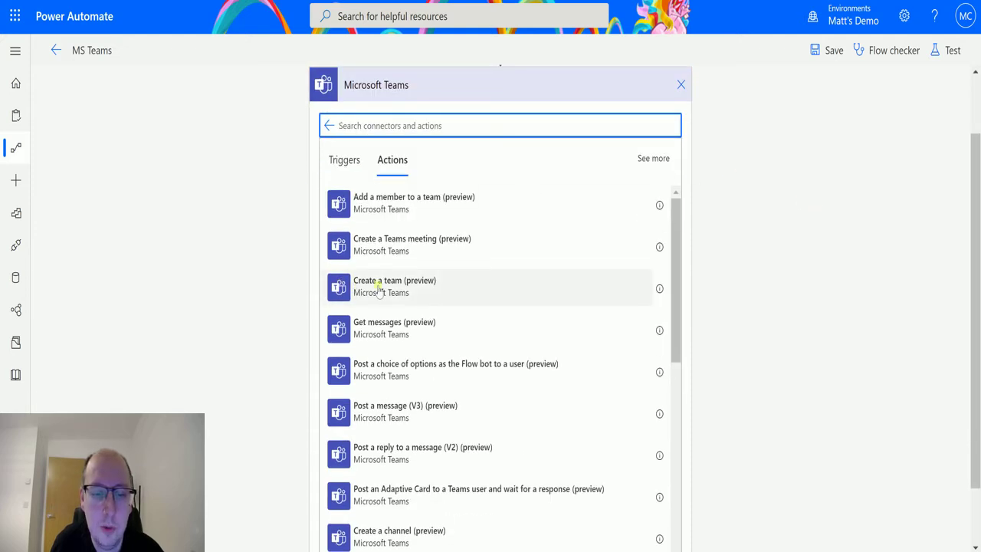
click(438, 280)
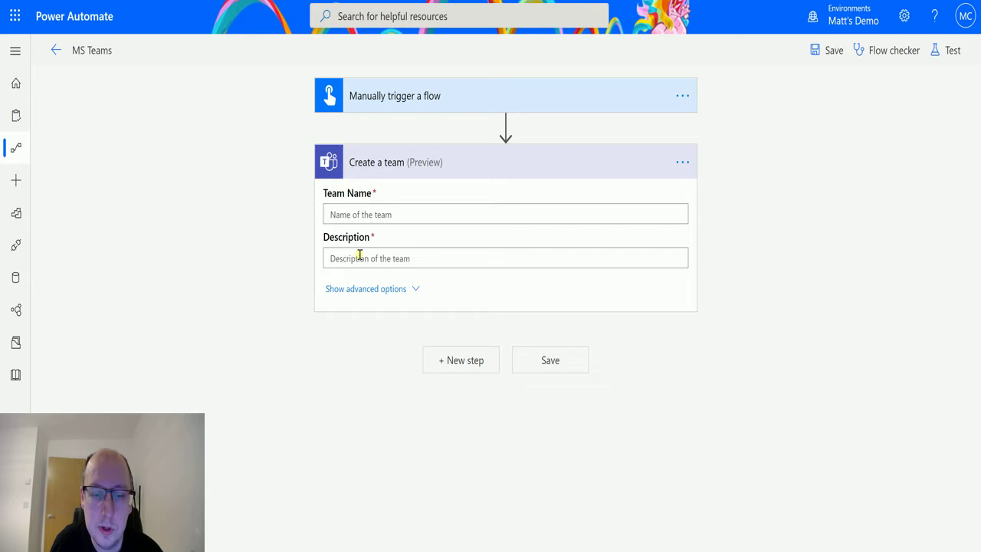
- Set the team name to "Flow no Flow for Teams" and the description to "This is a team created by Power Automate"
click(419, 214)
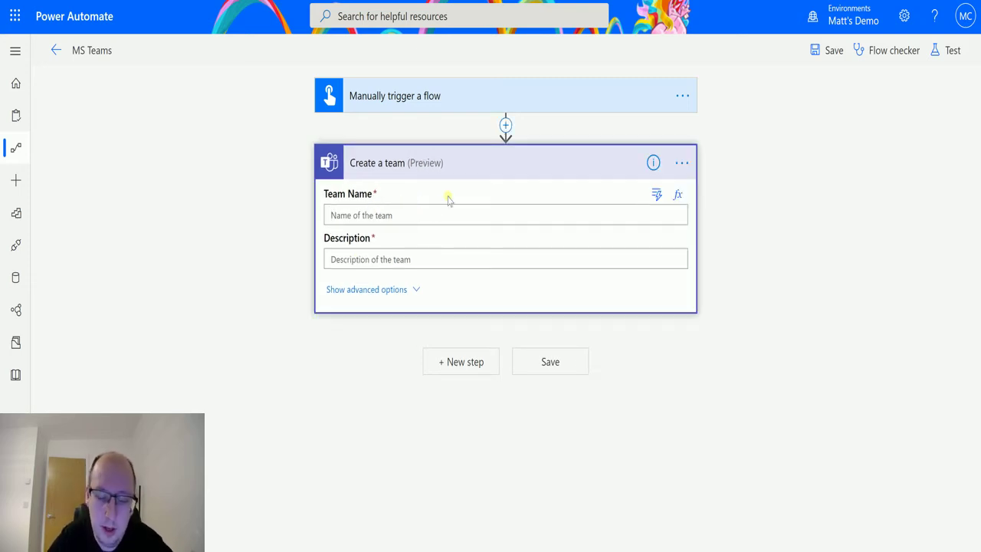
text(Flow no Flow fo)
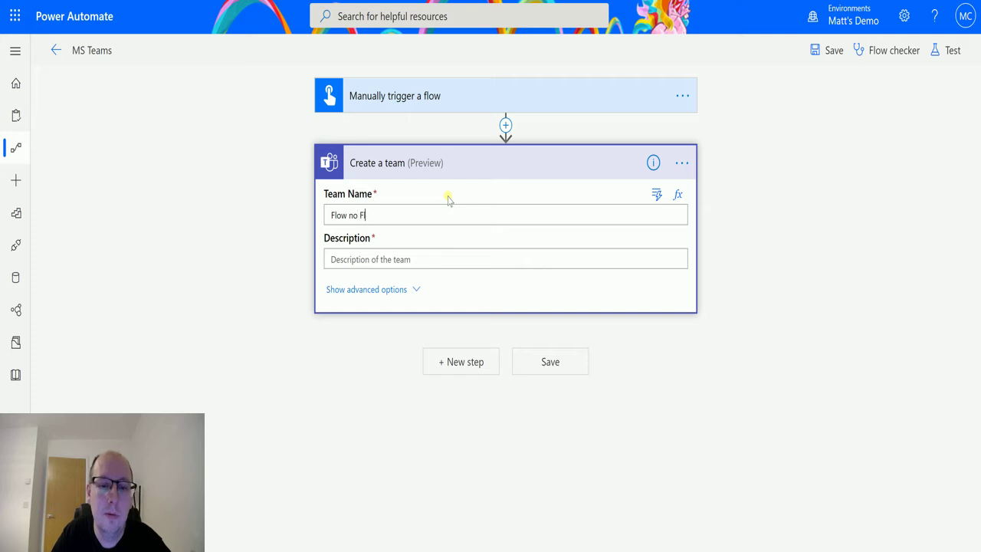
text(r Teams)
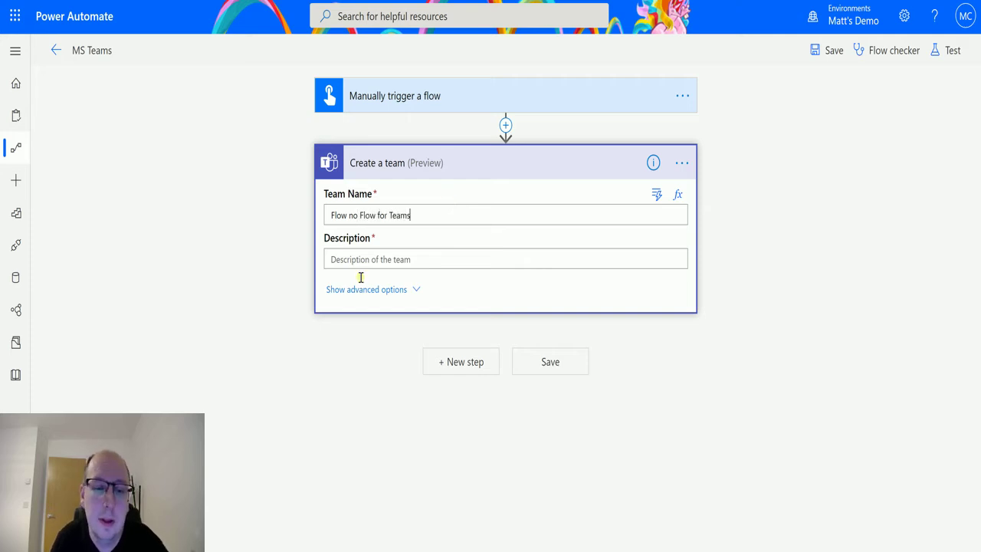
click(426, 259)
text(This is a team )
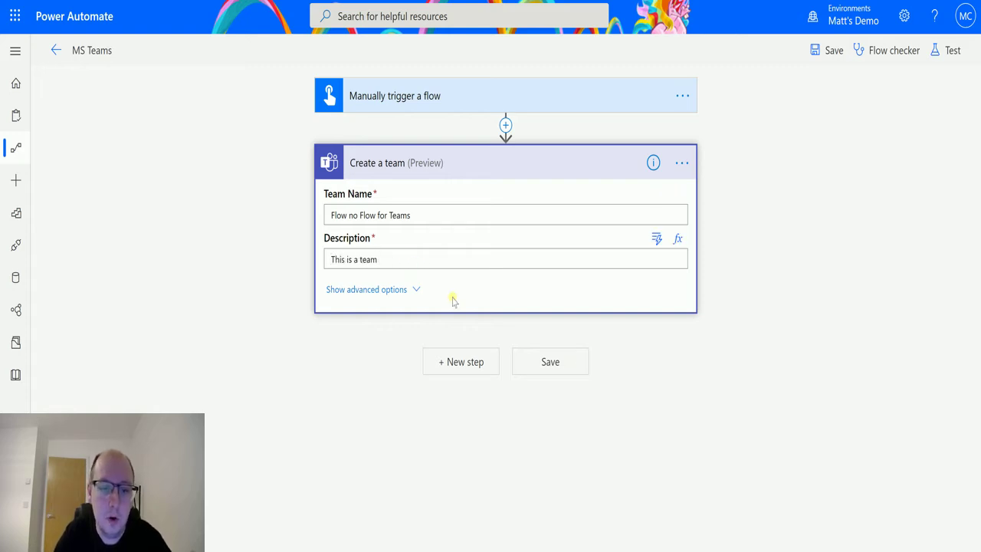
text(created by)
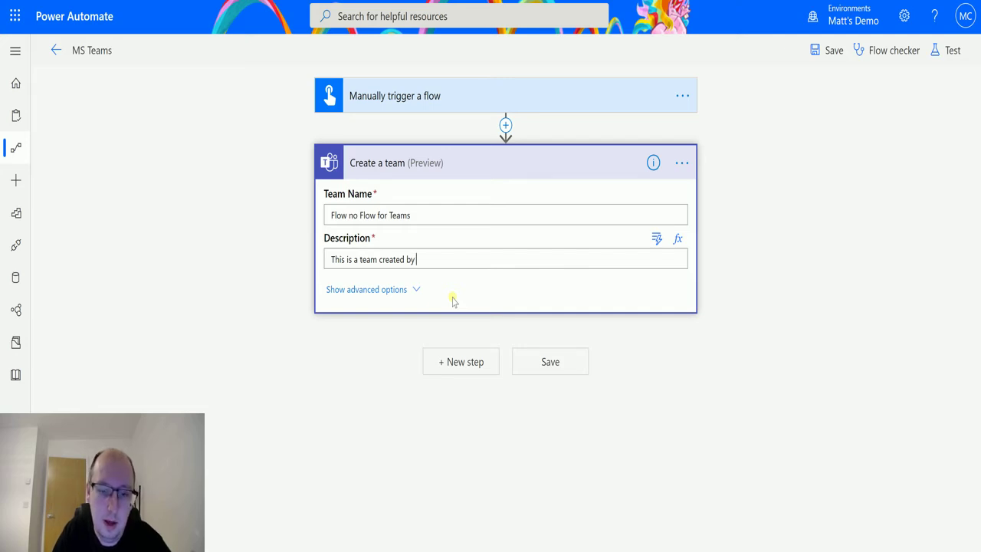
text( Power Automate)
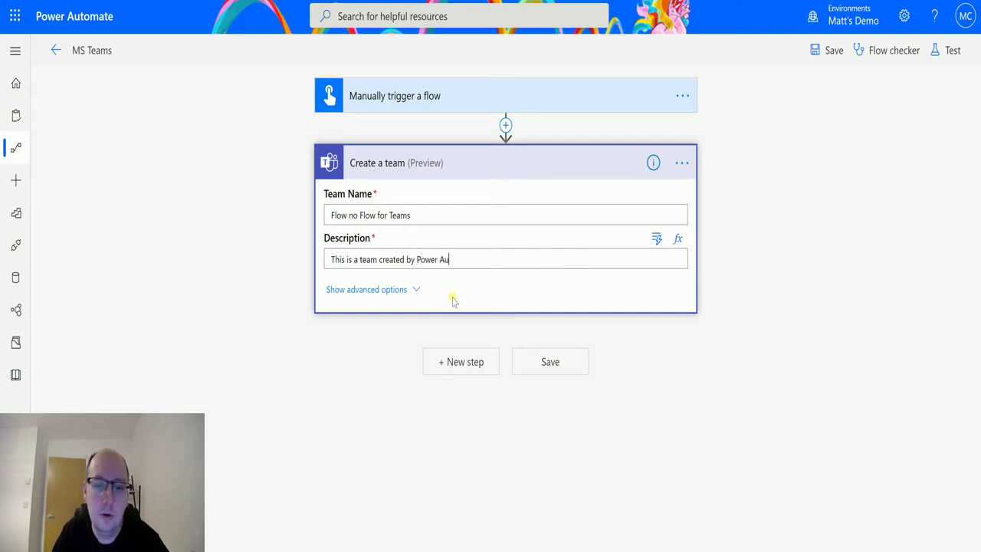
- Show the advanced options of the Create a team action and view the available Visibility choices
click(375, 288)
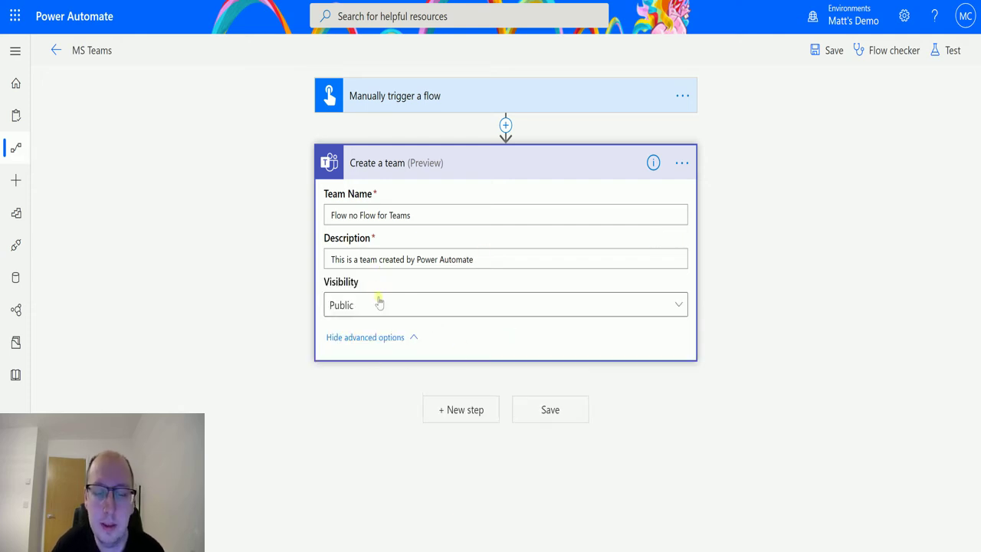
click(675, 308)
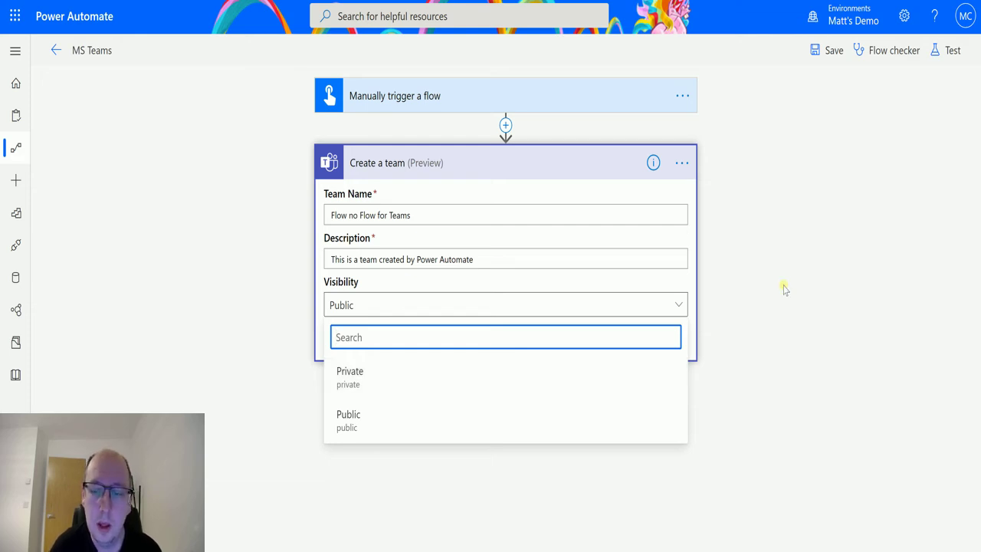
click(814, 264)
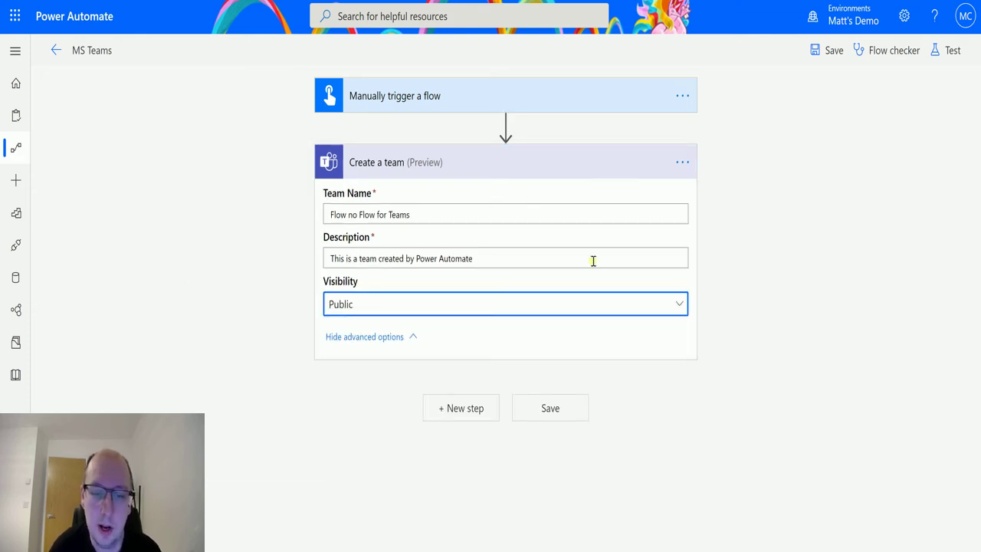
- Save and test the flow by performing the trigger action manually, and run it
click(947, 50)
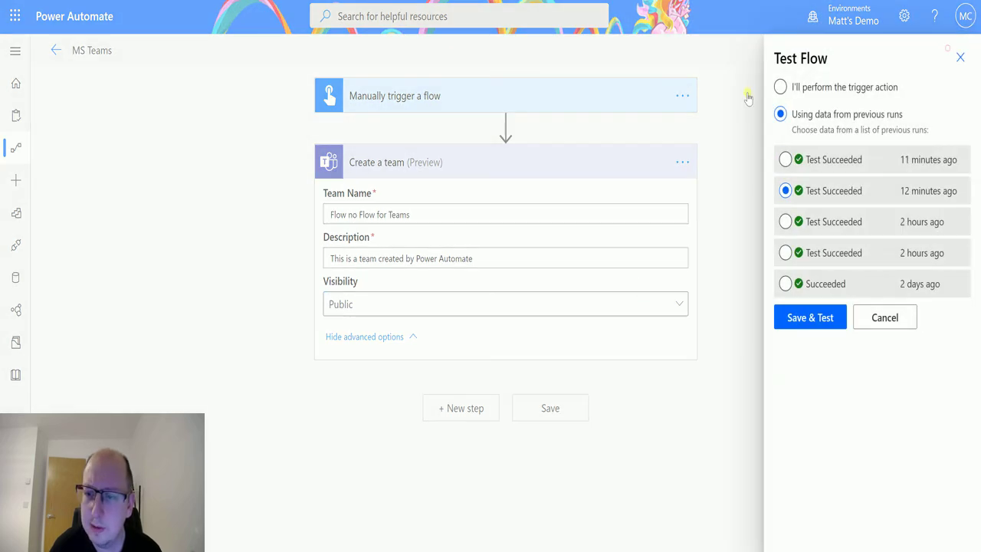
click(817, 87)
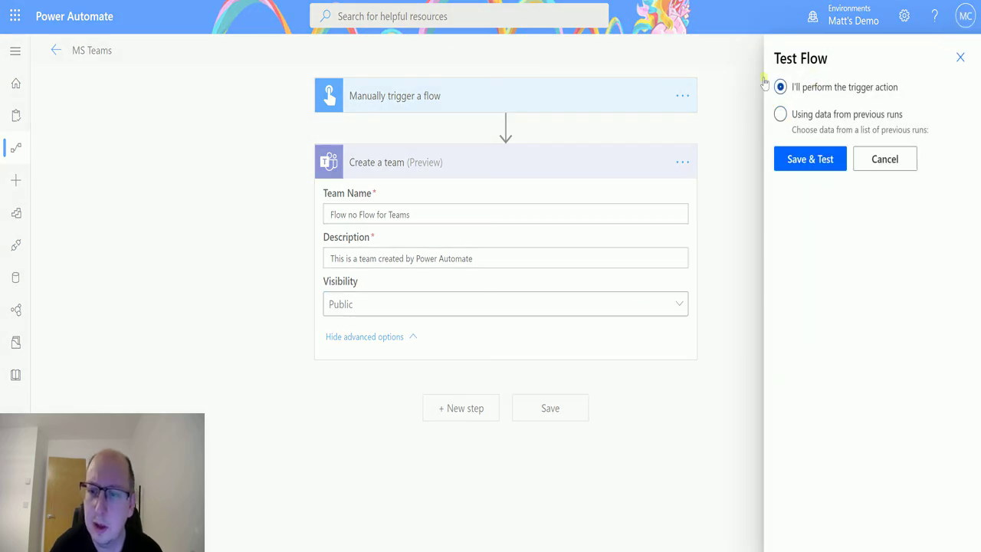
click(824, 159)
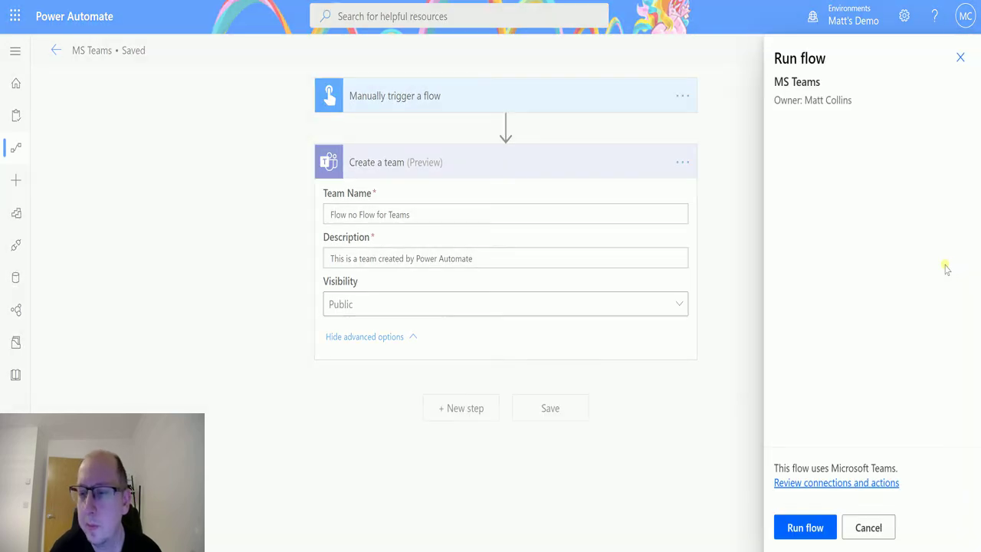
click(813, 529)
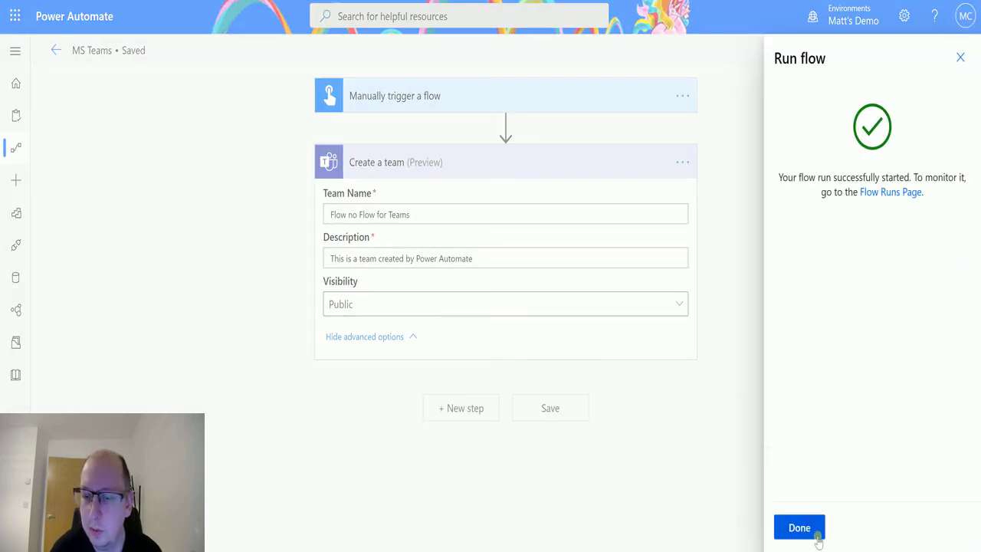
click(816, 528)
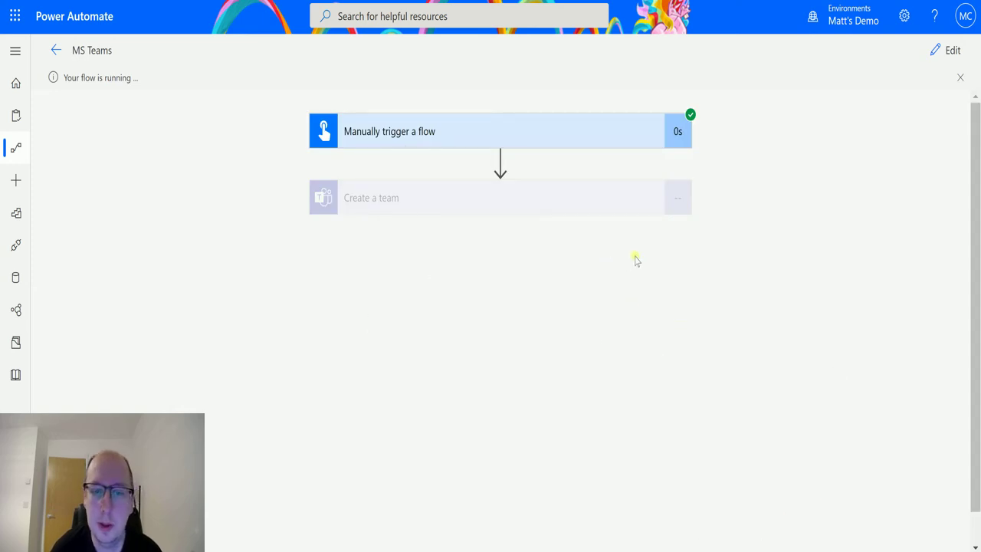
- Expand the Create a team action in the test run and examine its inputs, output body, headers and status code
click(545, 194)
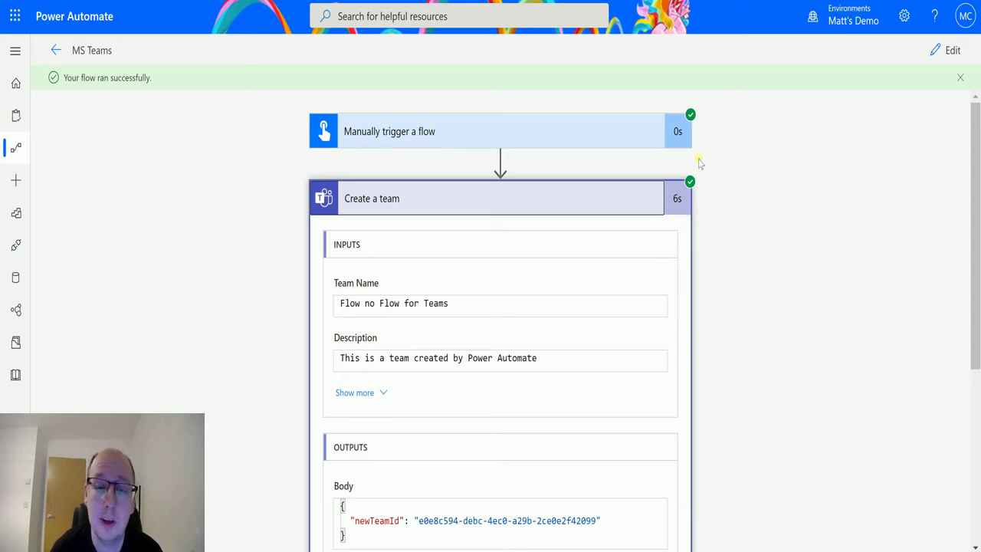
scroll(700, 170, down, 2)
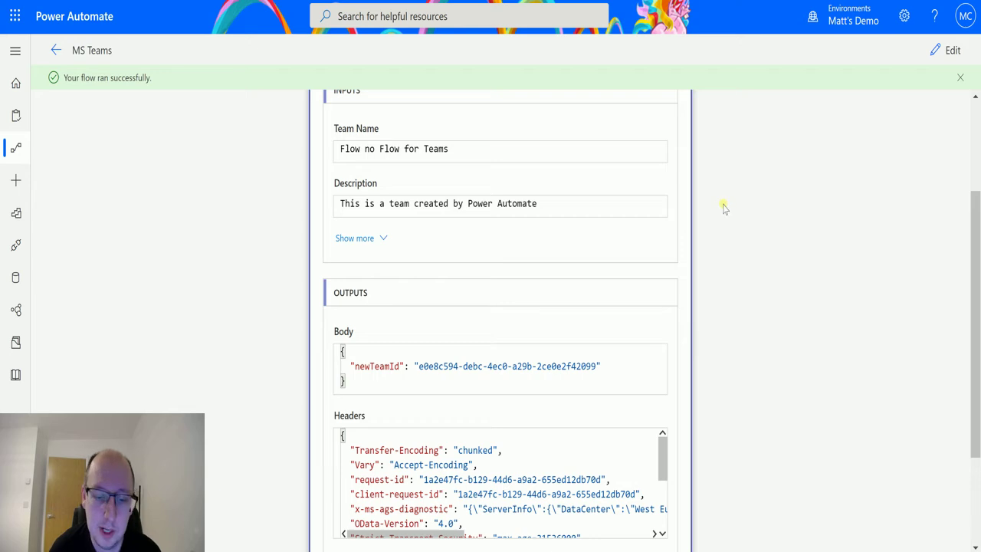
scroll(725, 222, down, 1)
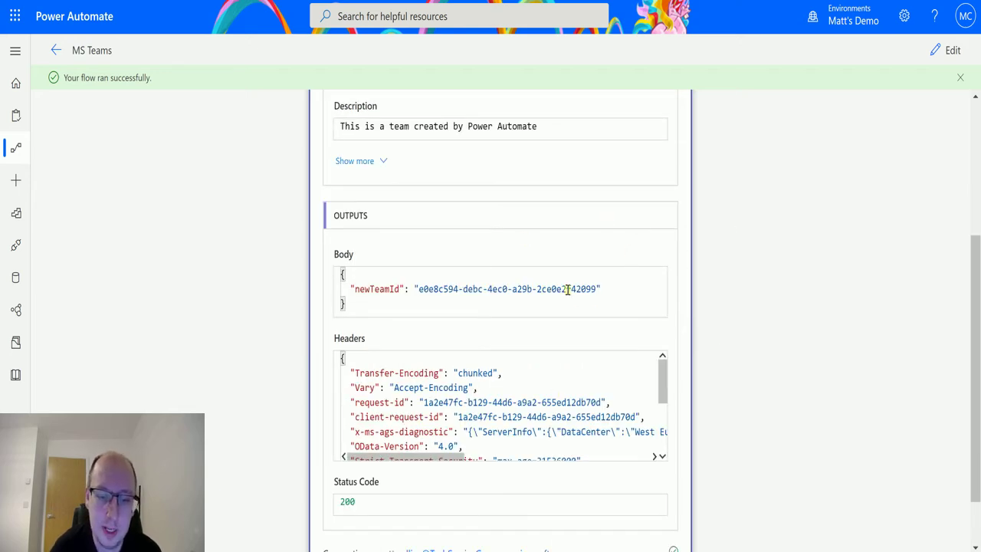
scroll(568, 288, down, 1)
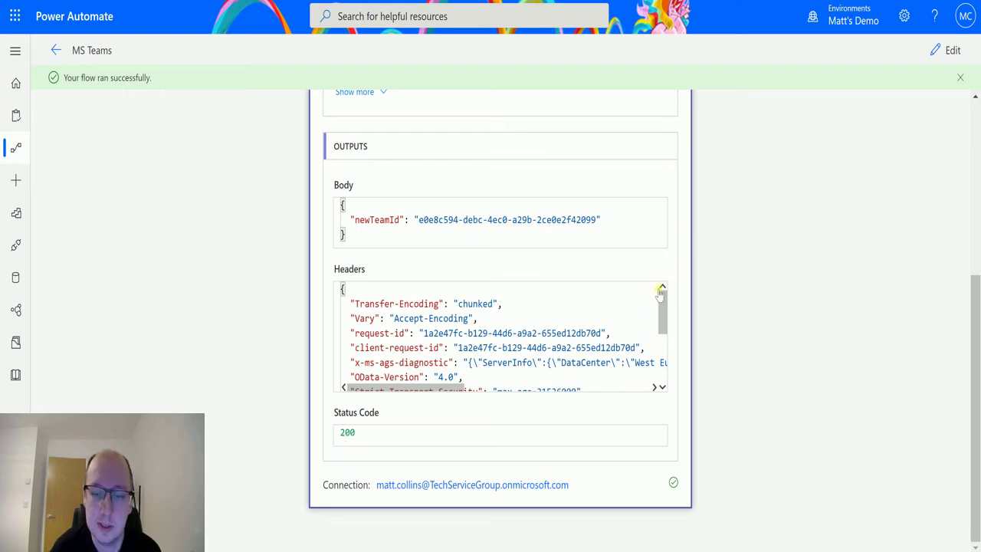
drag(664, 302, 664, 351)
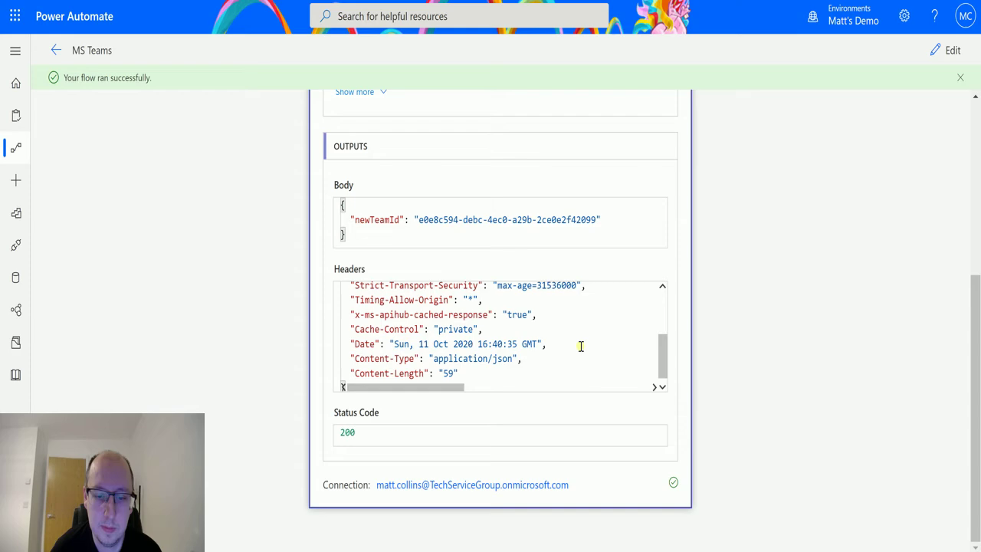
scroll(576, 344, up, 5)
scroll(743, 345, up, 4)
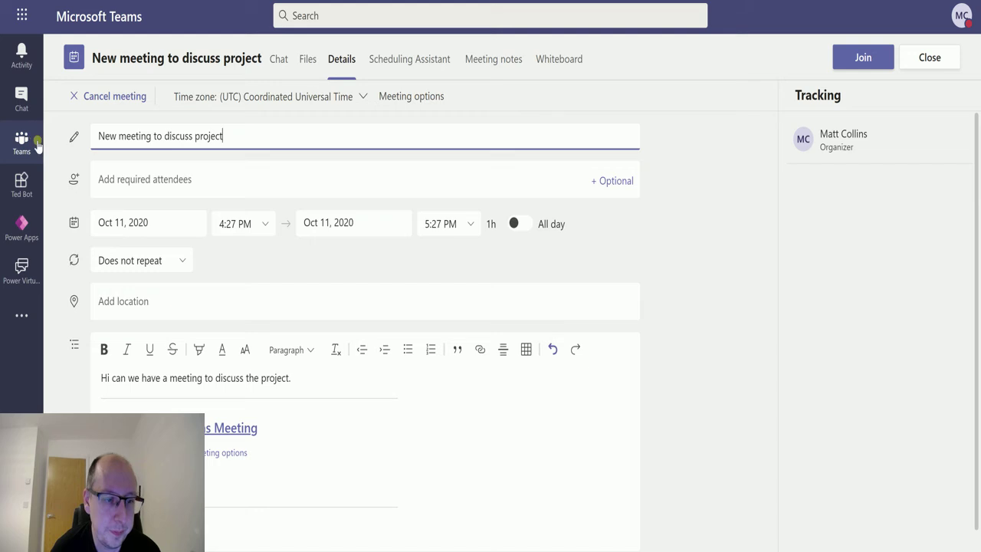
- Switch to Microsoft Teams, open the "Flow no Flow for Teams" team and view its team management page
click(36, 144)
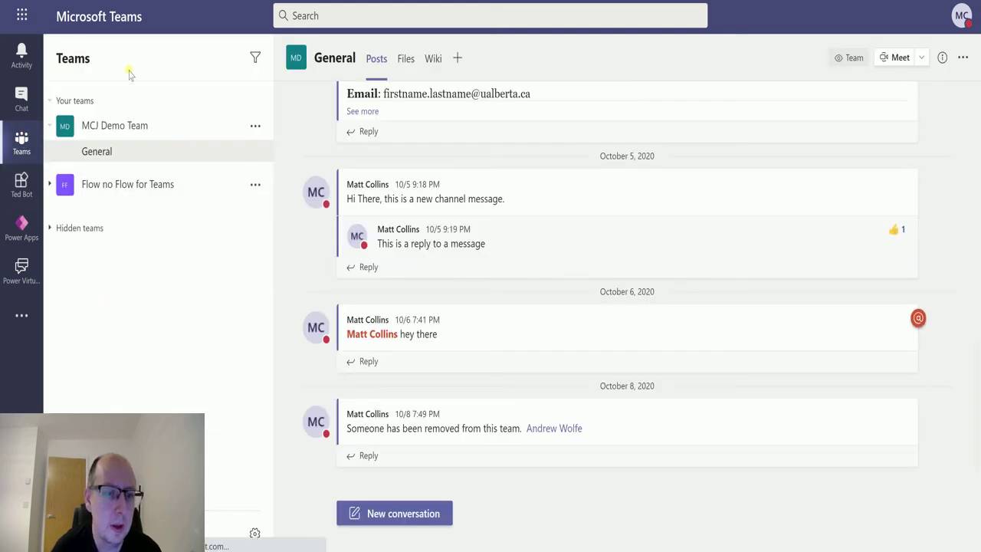
click(140, 190)
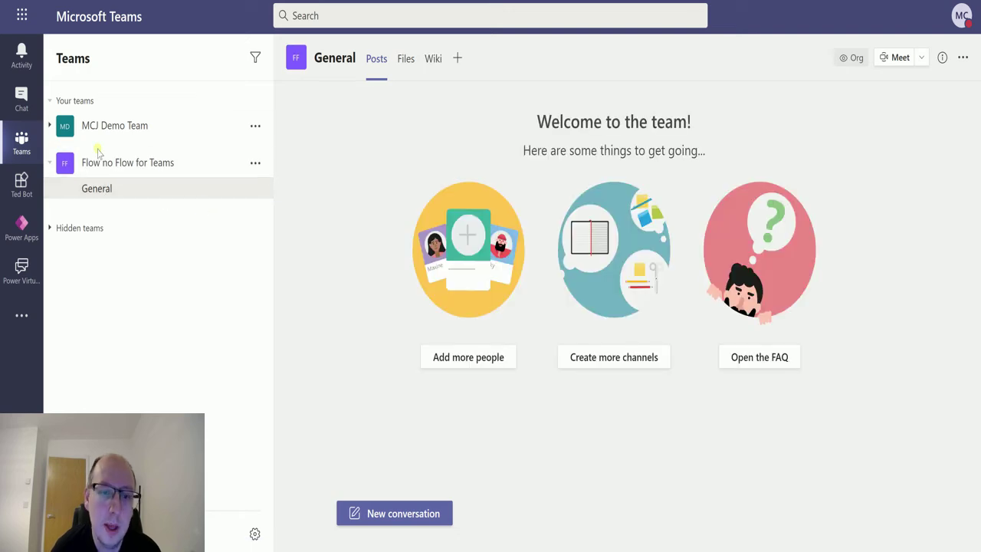
click(255, 163)
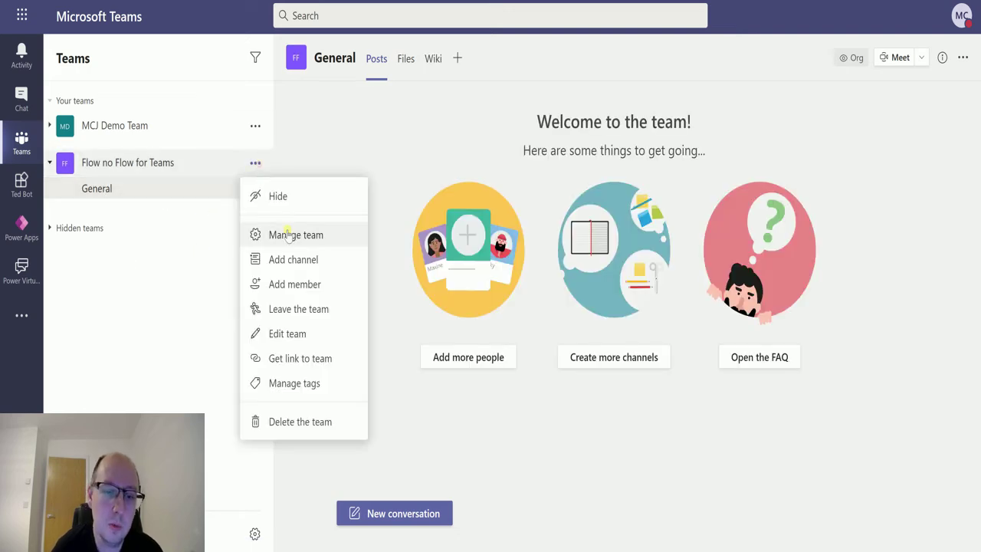
click(256, 231)
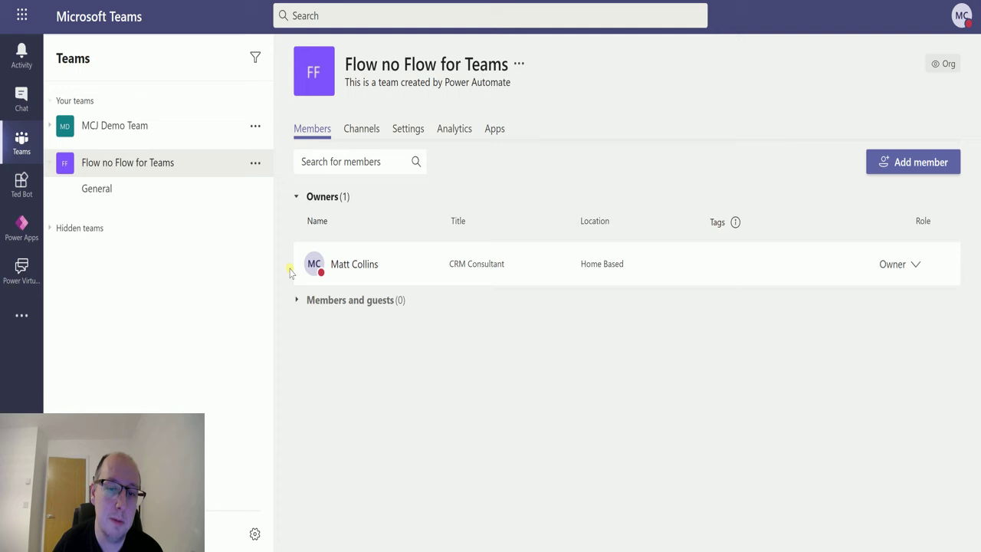